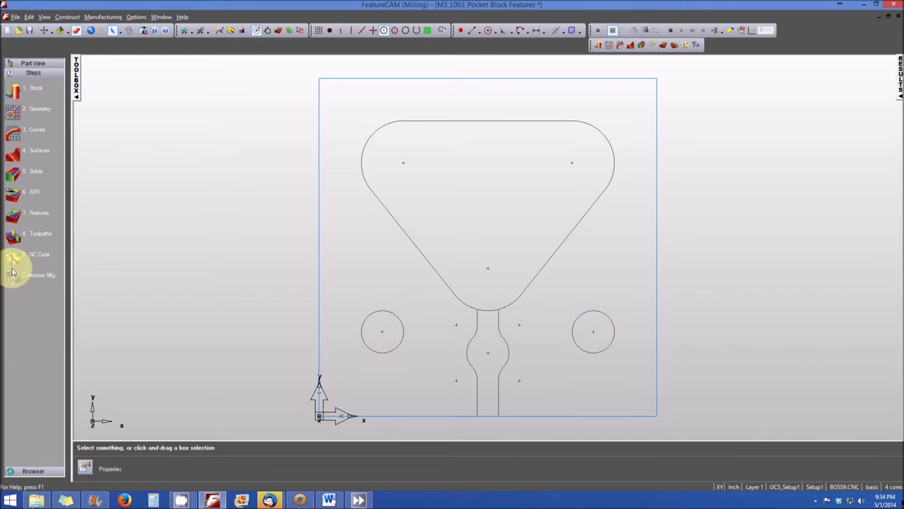
- Create a plain hole feature, 0.25 in diameter and 1.0 in deep, at the centre of the part's lower-left circle
left_click(14, 216)
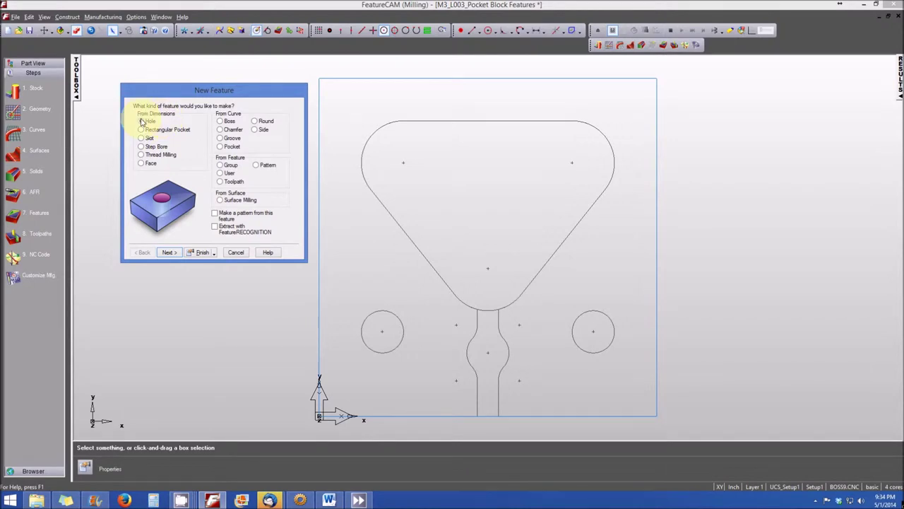
left_click(174, 254)
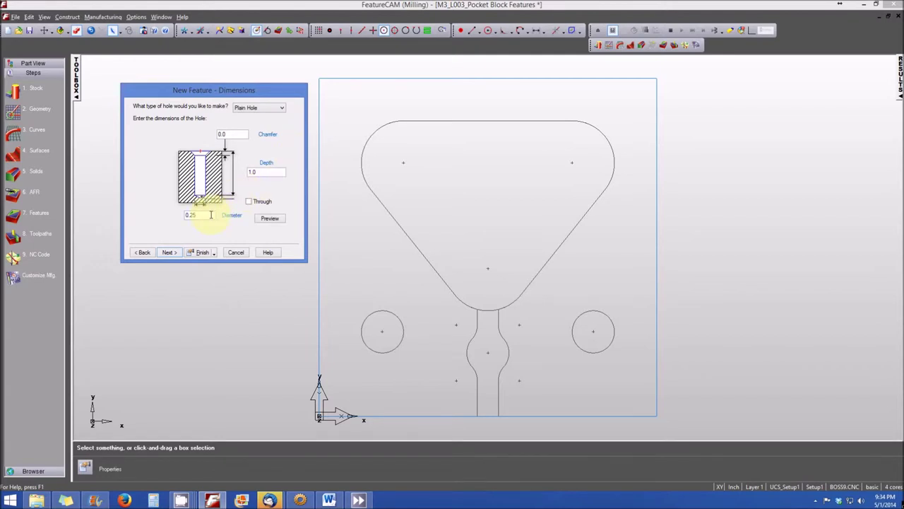
left_click(262, 171)
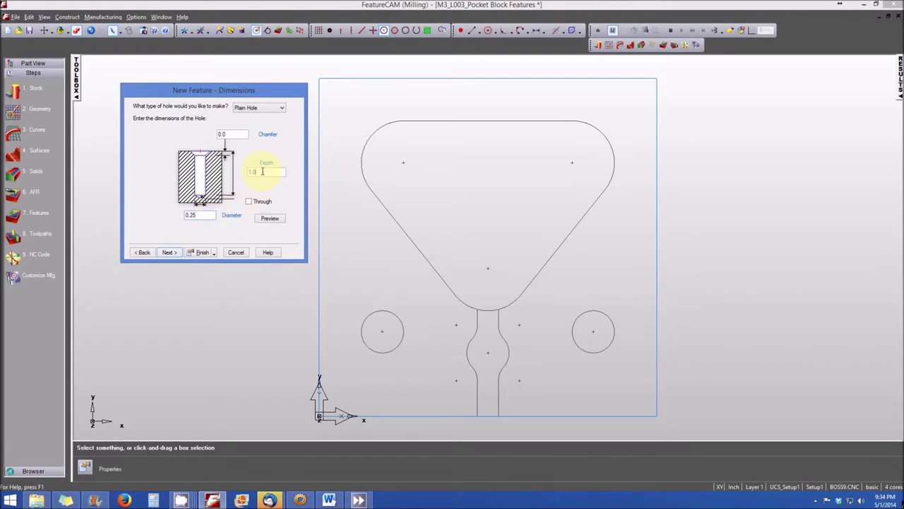
left_click(171, 254)
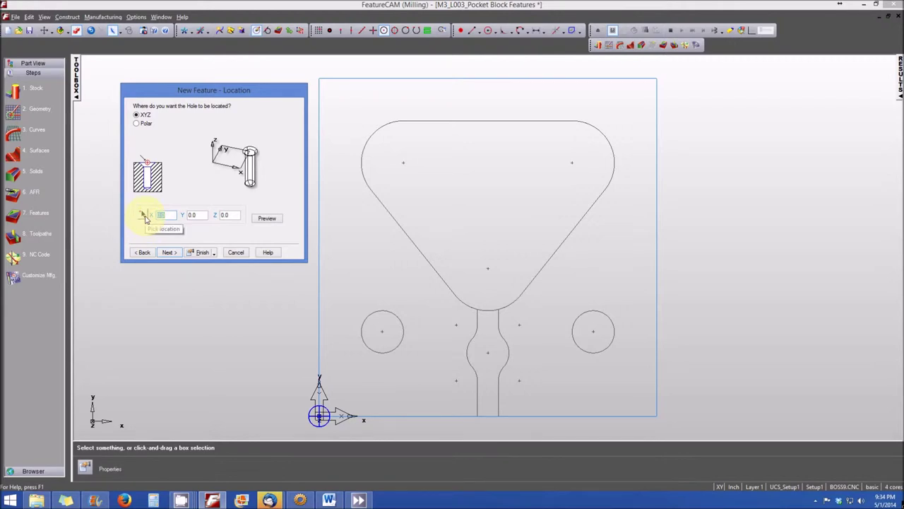
left_click(143, 216)
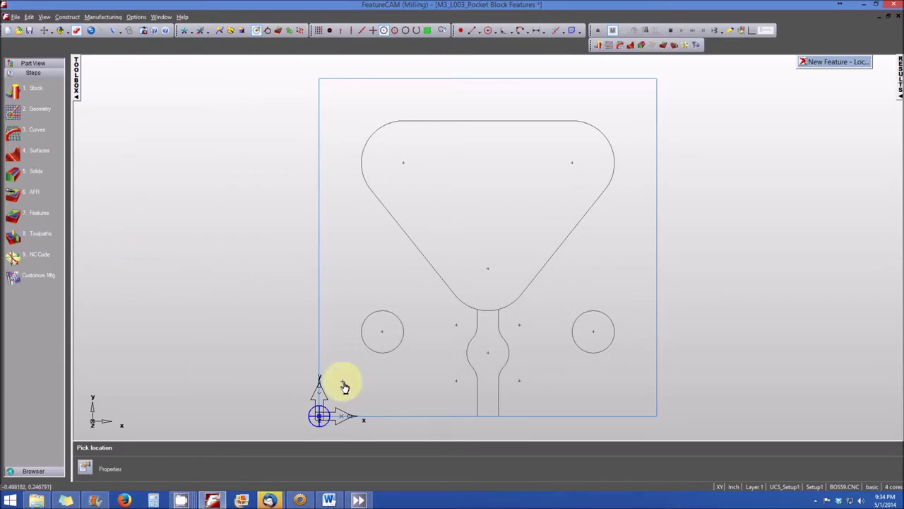
left_click(383, 336)
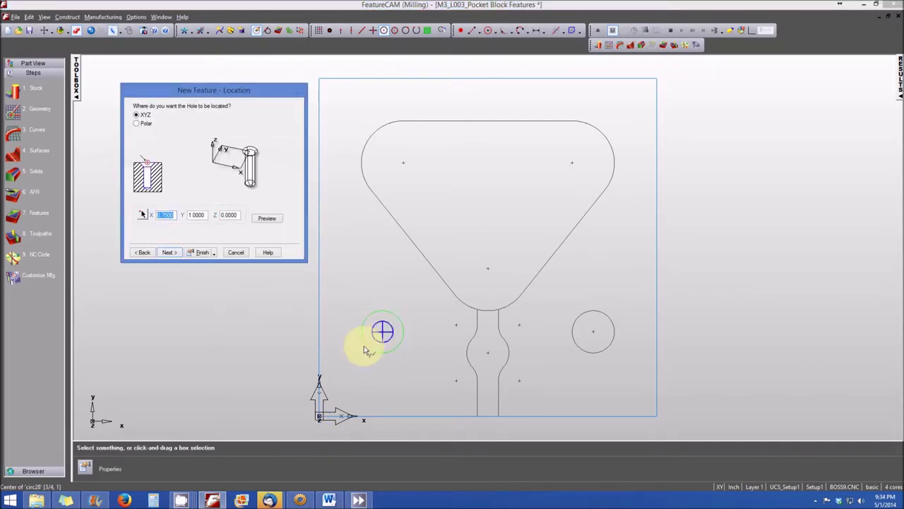
left_click(168, 253)
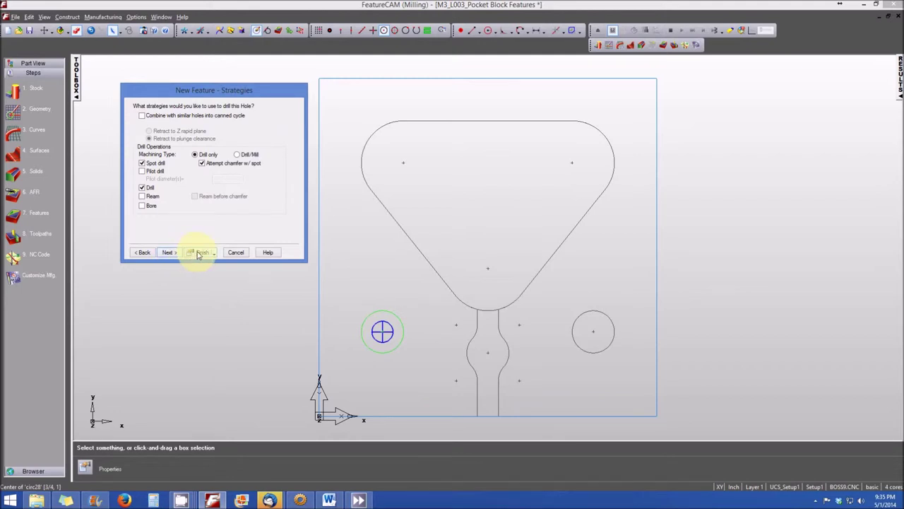
left_click(196, 253)
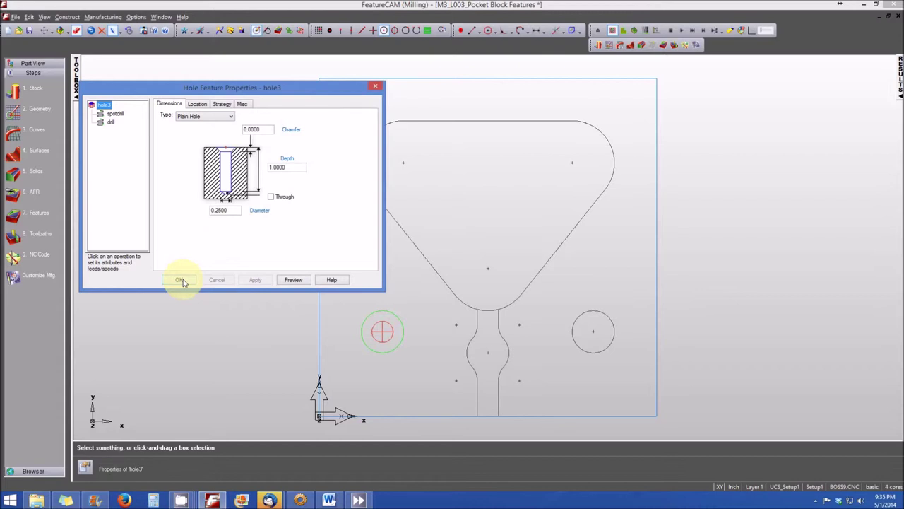
left_click(181, 280)
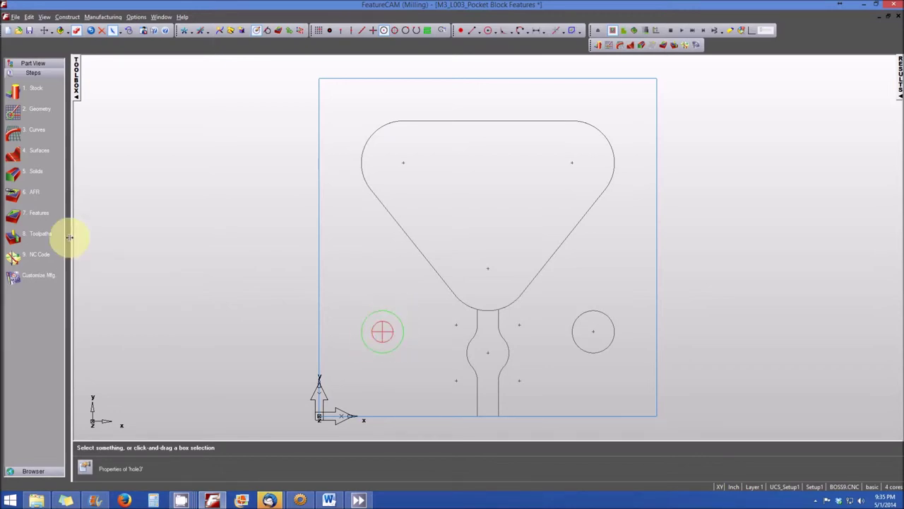
- Create a second plain hole, 0.25 in diameter and 1.0 in deep, at the centre of the part's lower-right circle
left_click(35, 211)
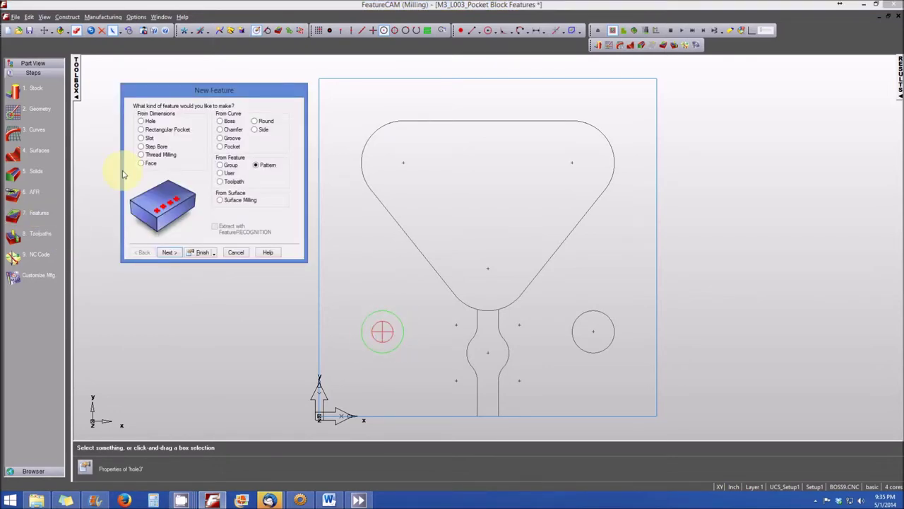
left_click(141, 121)
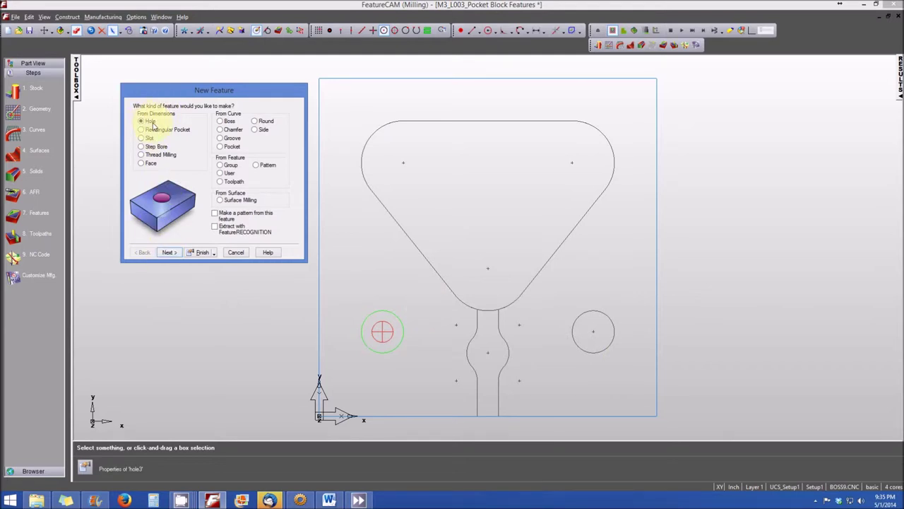
left_click(169, 253)
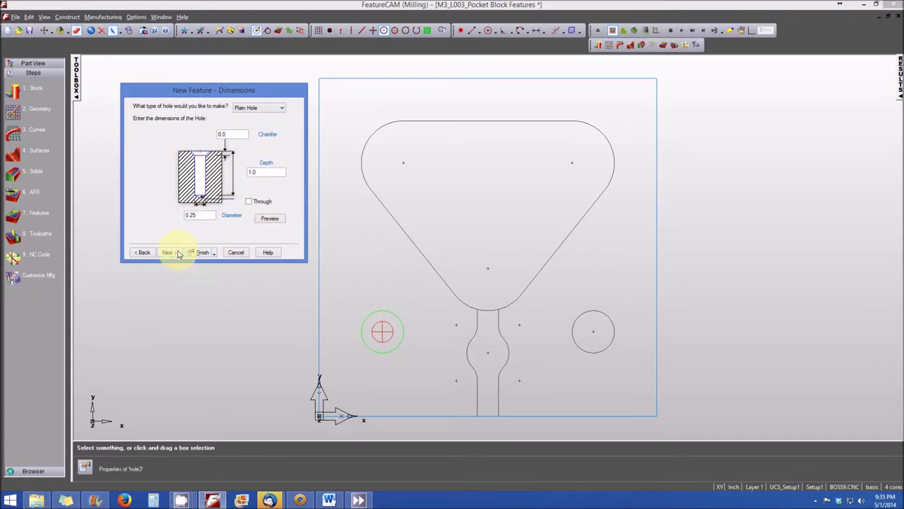
left_click(177, 253)
left_click(142, 216)
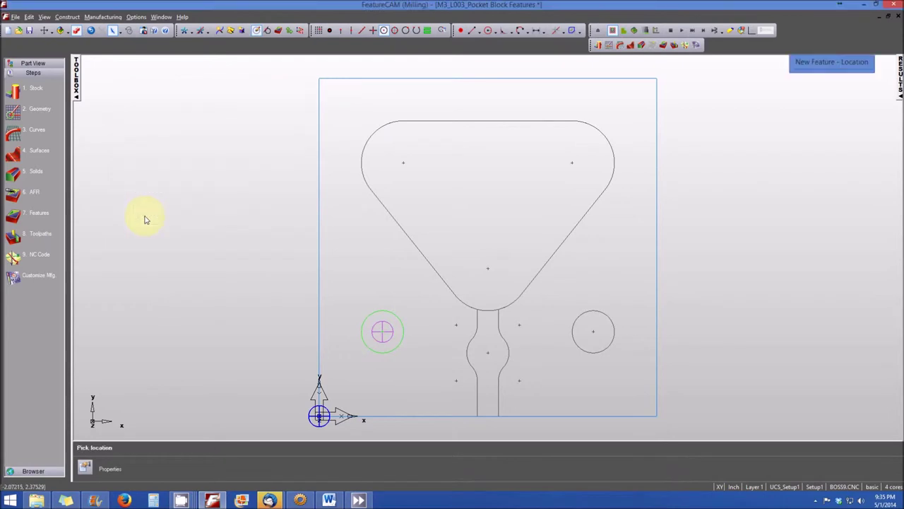
left_click(596, 337)
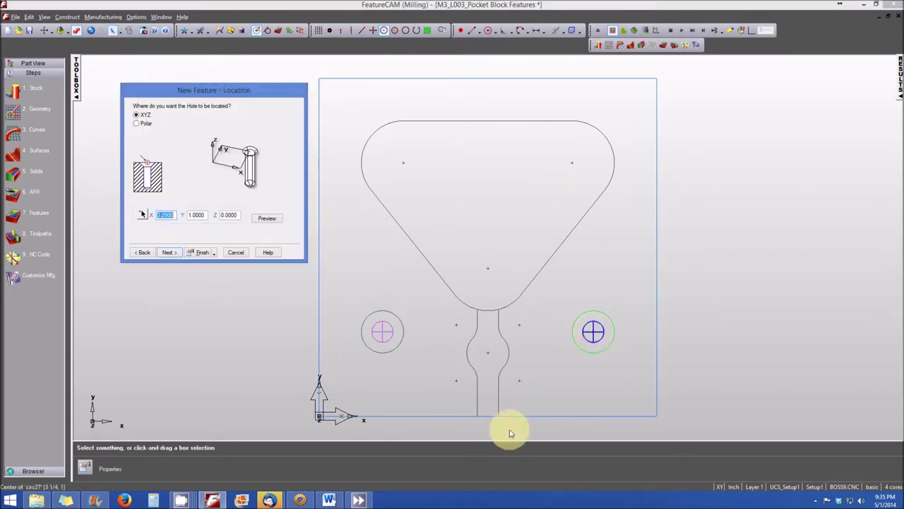
left_click(170, 252)
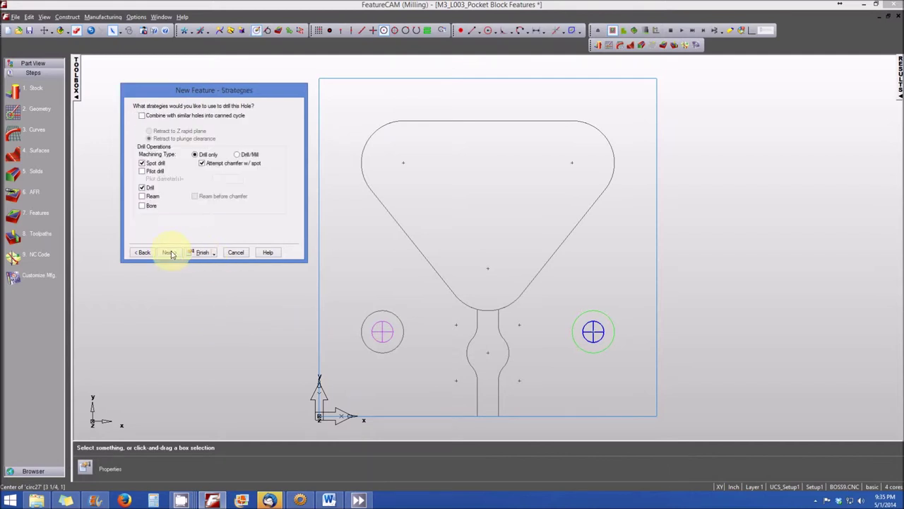
left_click(195, 254)
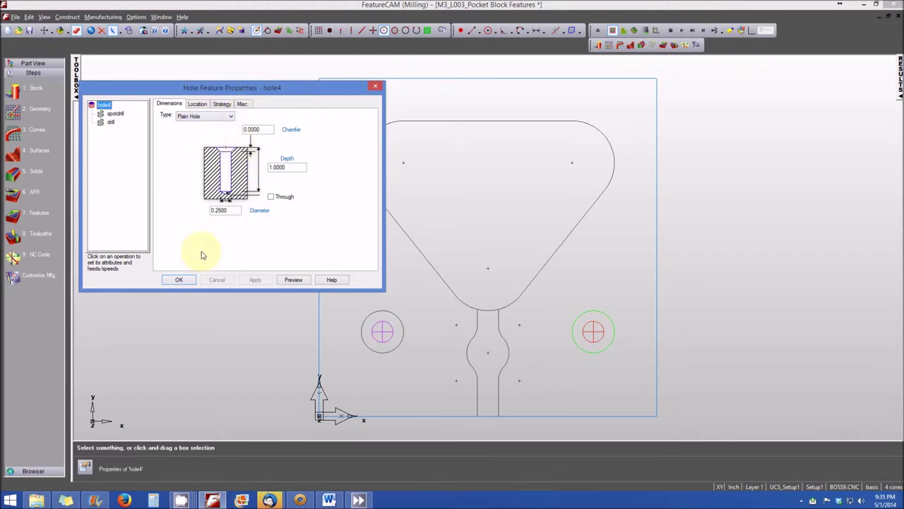
left_click(185, 284)
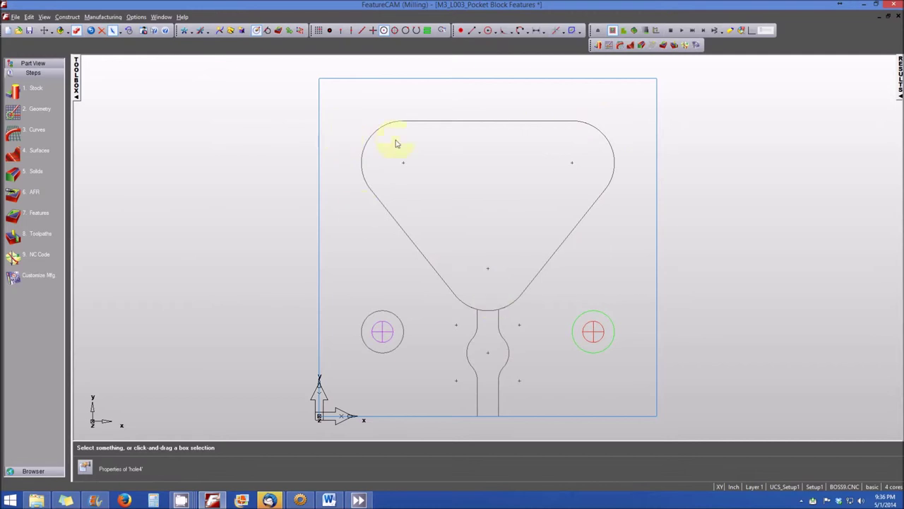
- Start a new pocket feature and assign the closed rounded-triangle curve as its boundary
left_click(17, 222)
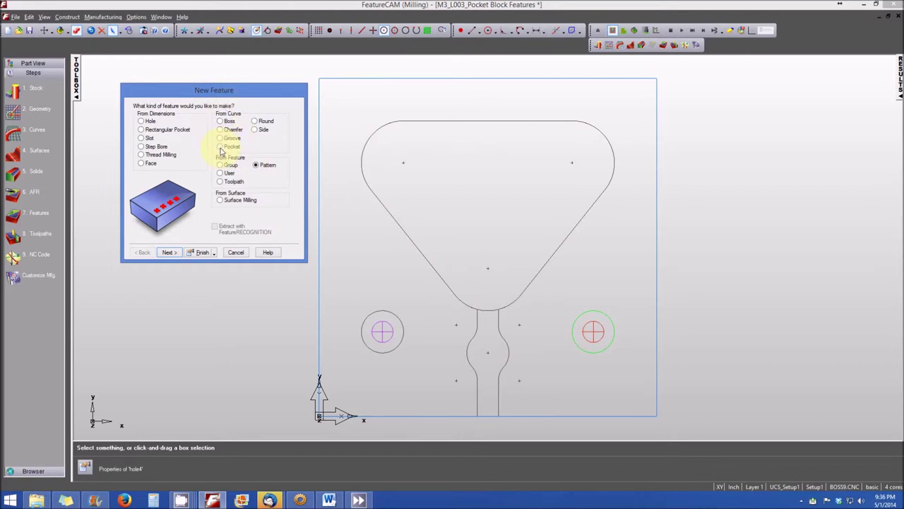
left_click(221, 146)
left_click(169, 252)
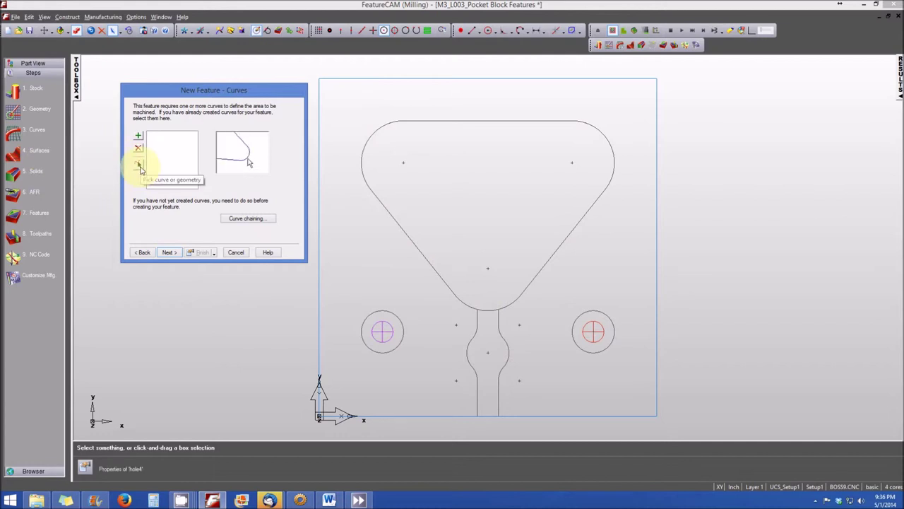
left_click(139, 167)
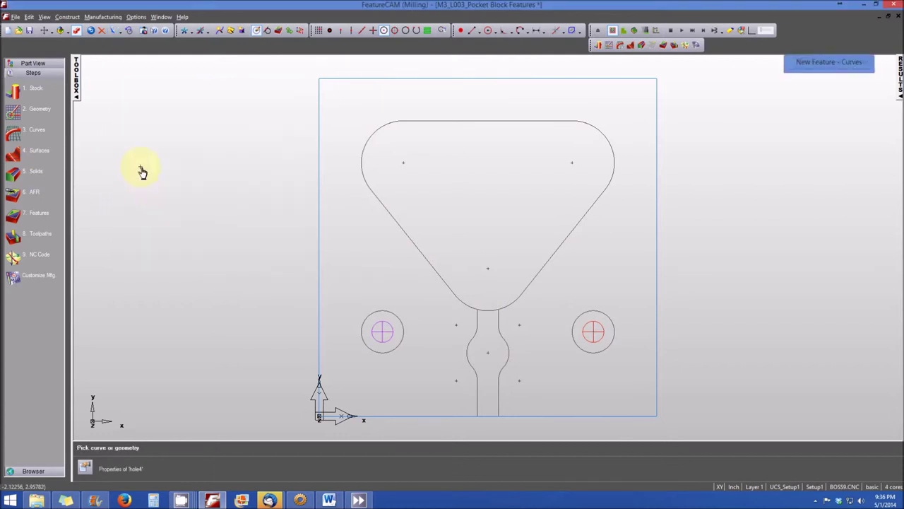
left_click(460, 125)
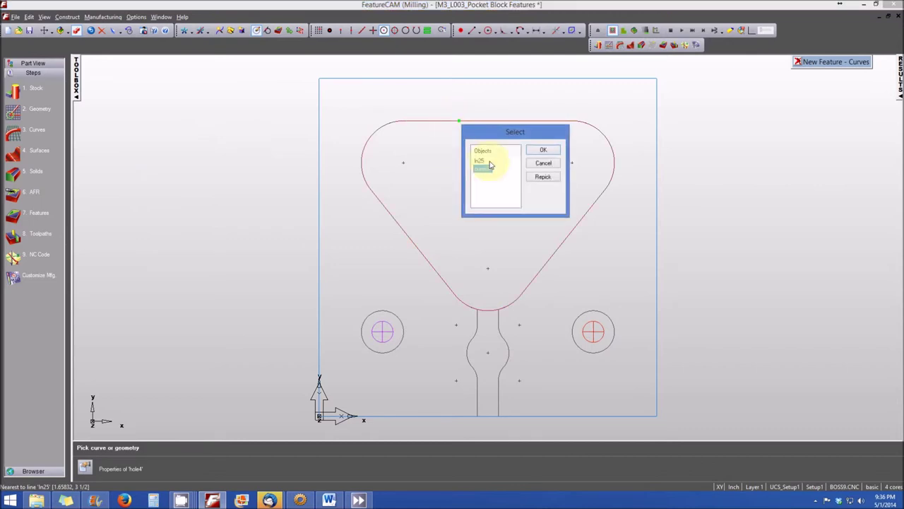
left_click(534, 150)
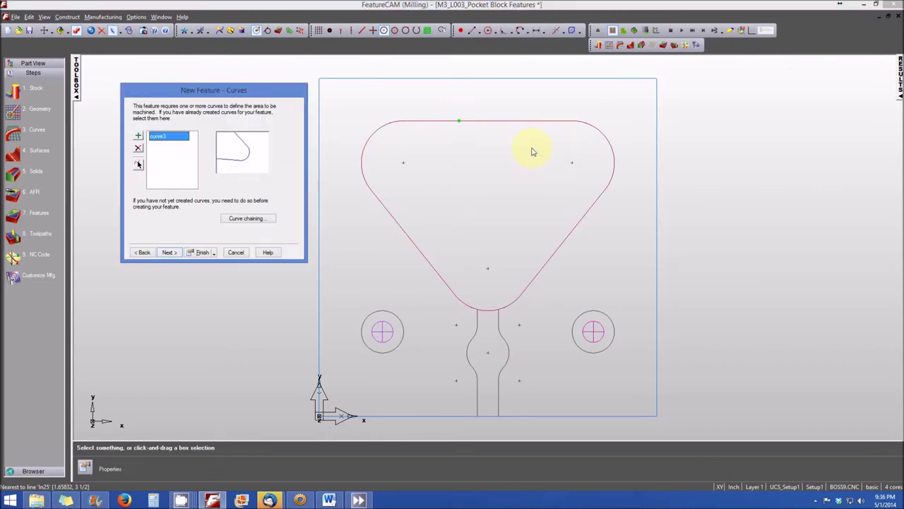
- Complete the triangular pocket with a 0.0 offset from the curve's Z location and a depth of 0.5 in
left_click(169, 253)
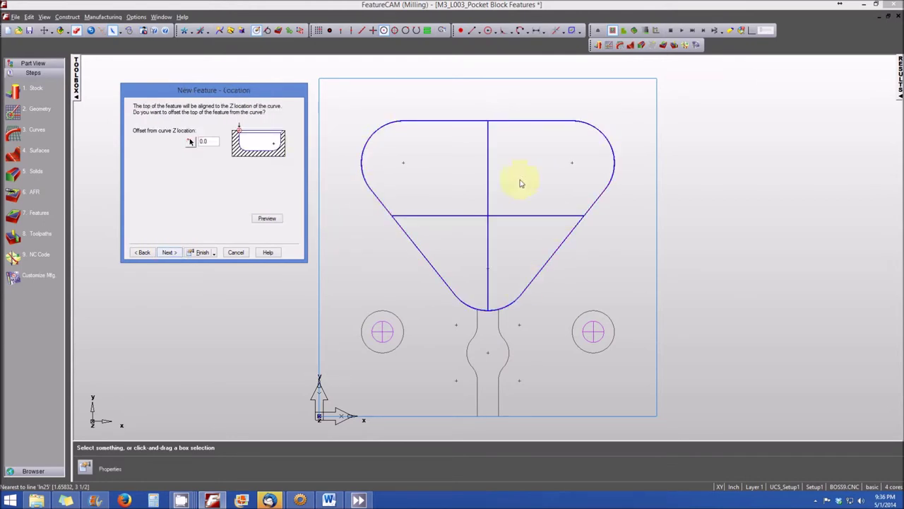
left_click(170, 255)
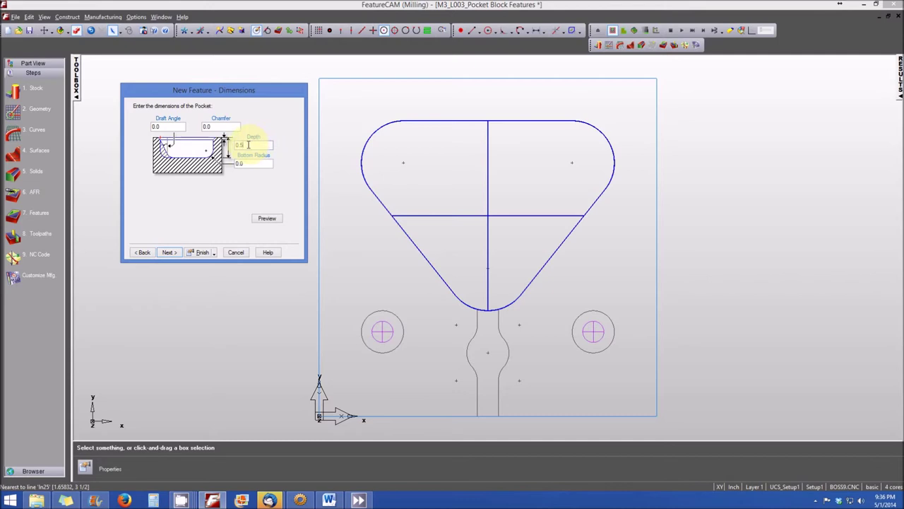
left_click(255, 146)
left_click(188, 253)
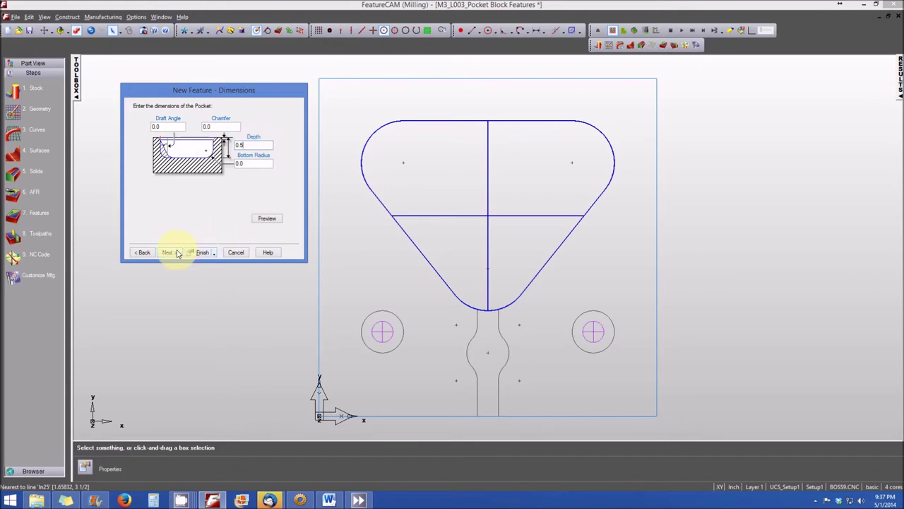
left_click(202, 253)
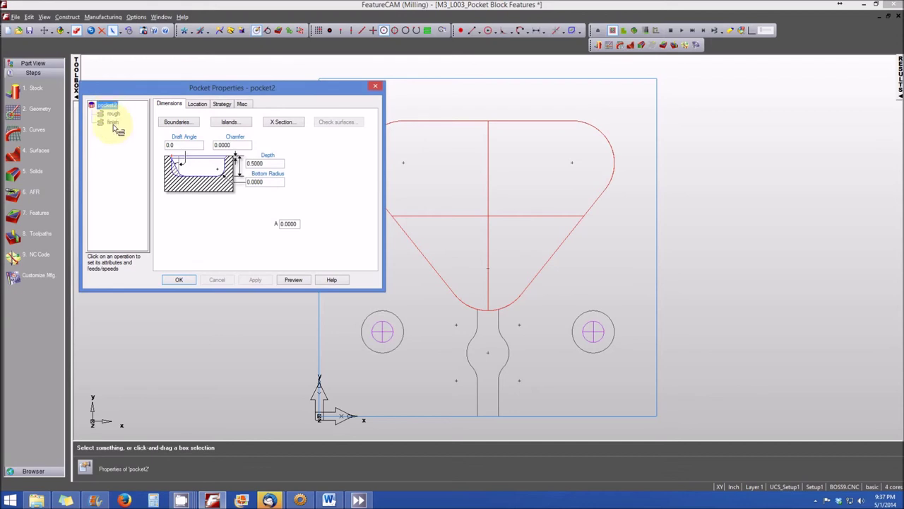
left_click(183, 281)
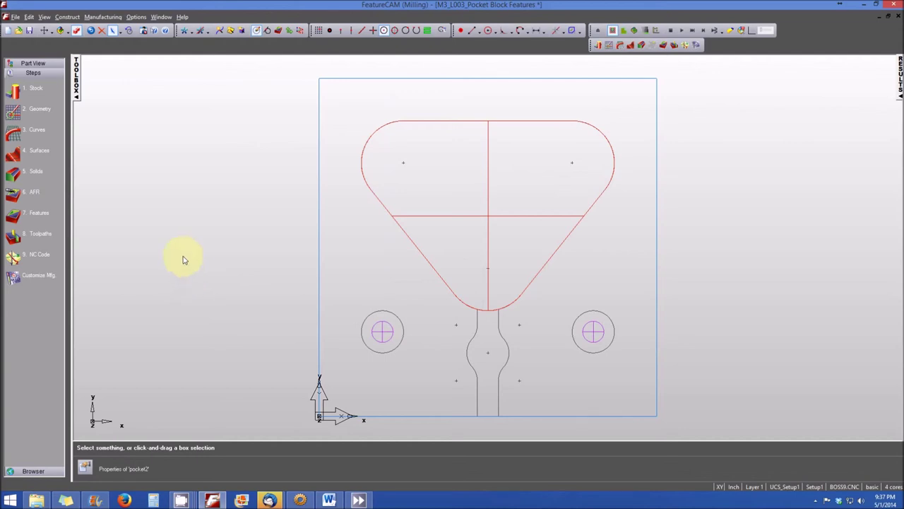
- Show the part in isometric view and run a 3D simulation of the hole and pocket toolpaths
left_click(47, 17)
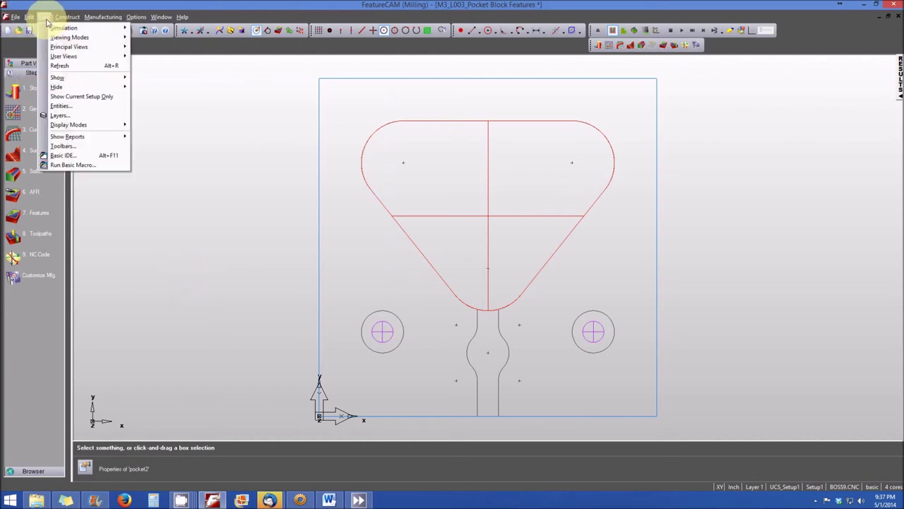
mouse_move(78, 48)
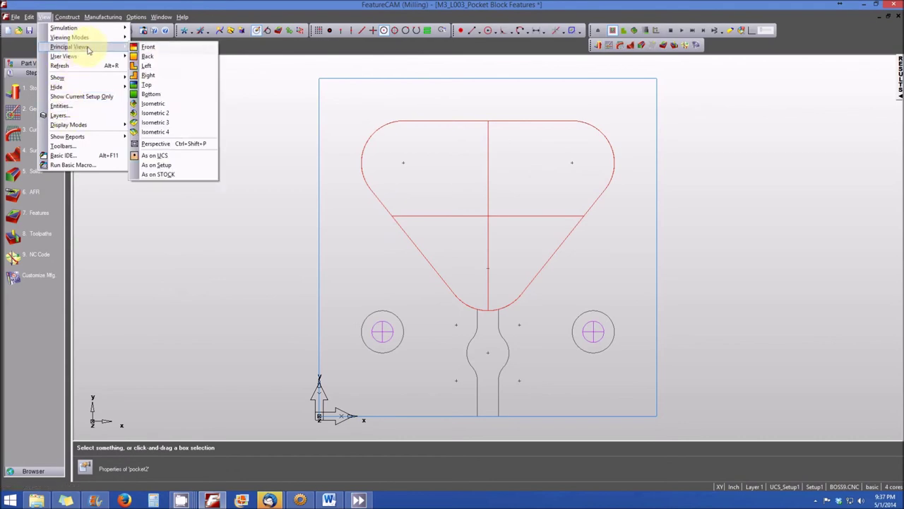
left_click(152, 106)
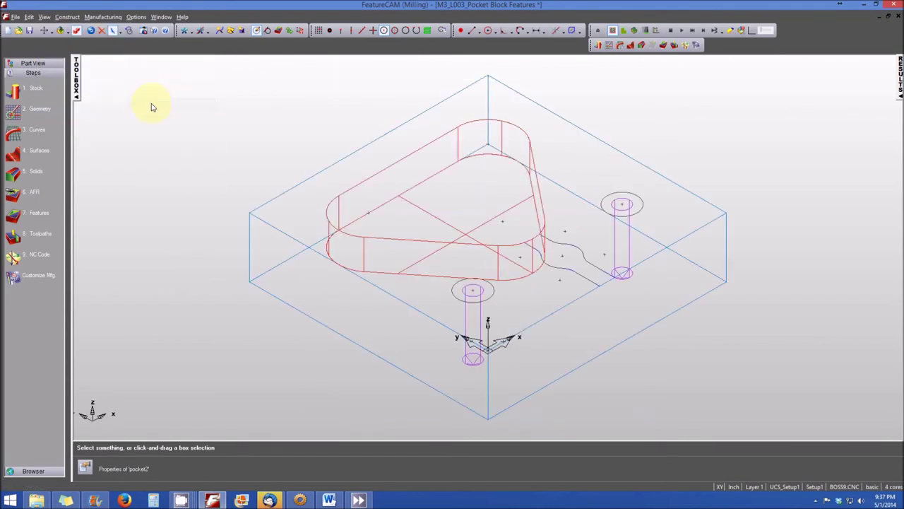
left_click(634, 30)
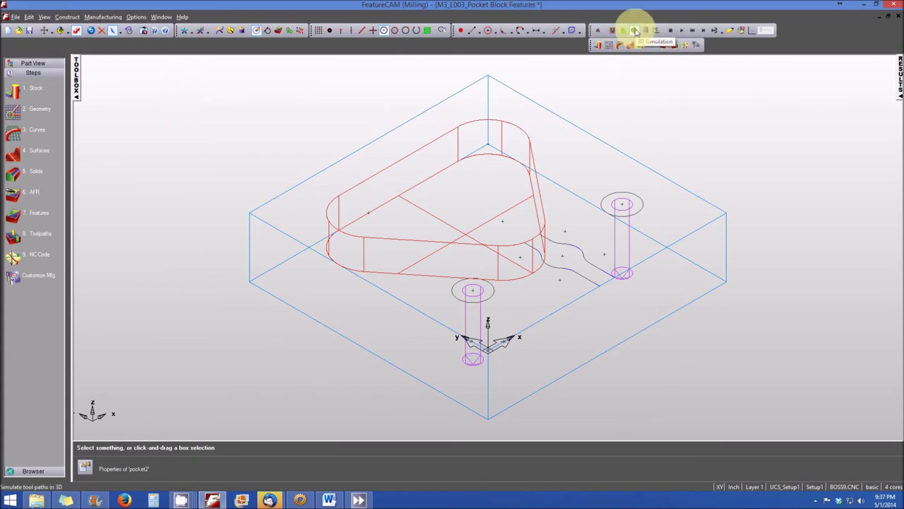
left_click(683, 30)
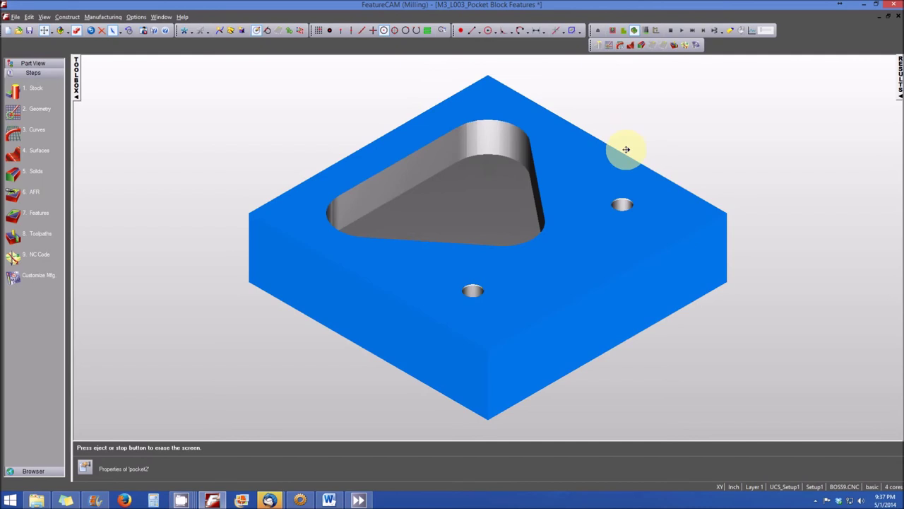
left_click(595, 174)
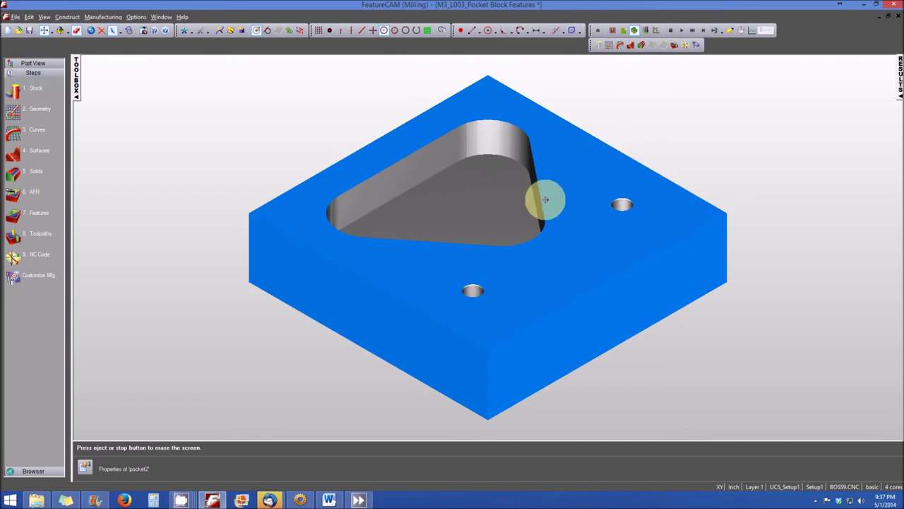